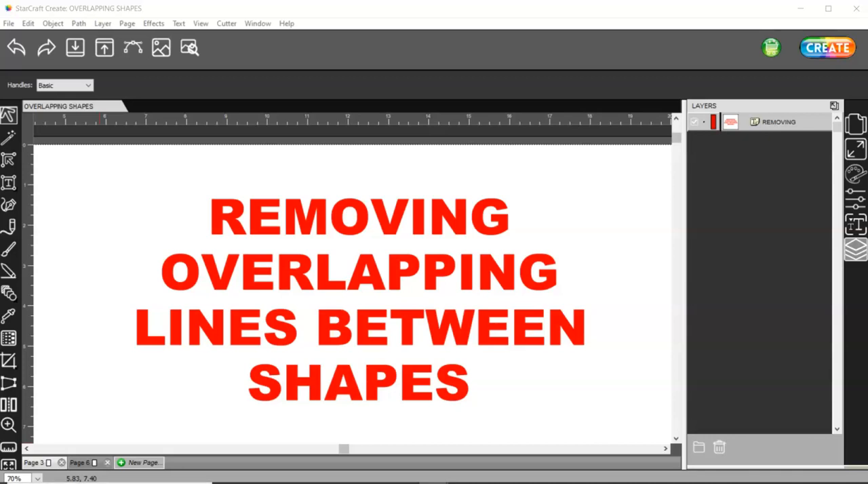
Step: Open Page 6 with the Santa hat and preview its cut lines
{"action": "left_click", "coordinate": [80, 462]}
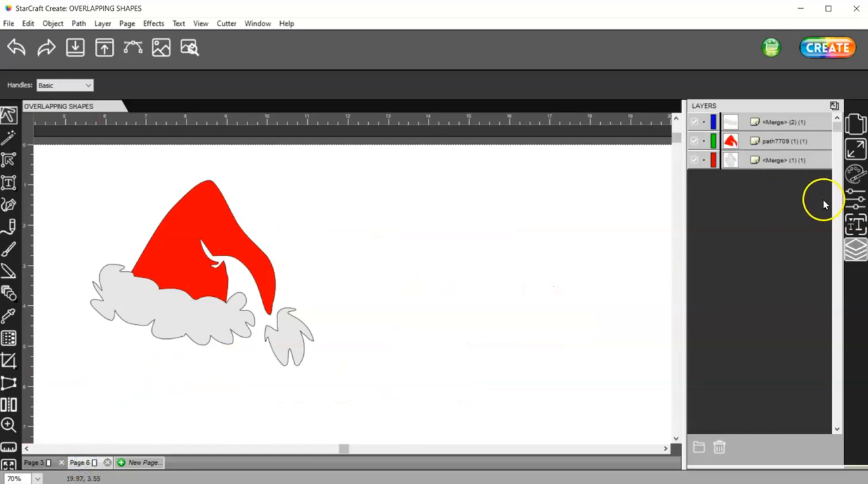
{"action": "left_click", "coordinate": [856, 126]}
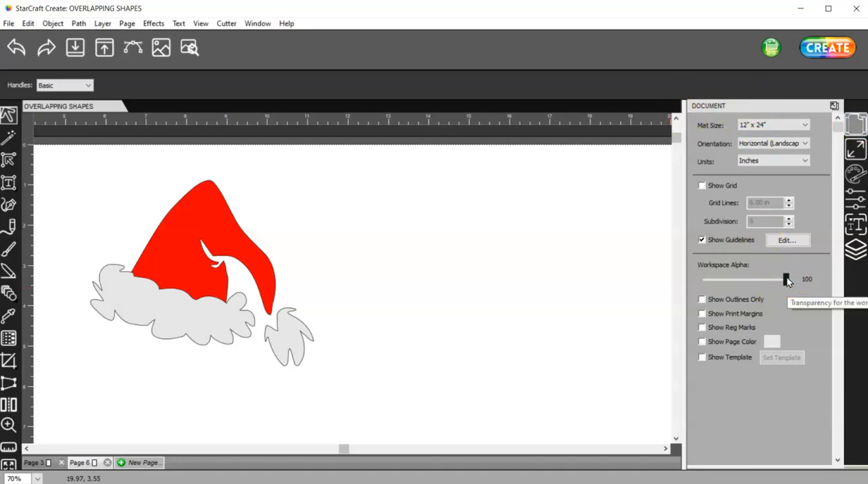
{"action": "left_click", "coordinate": [192, 48]}
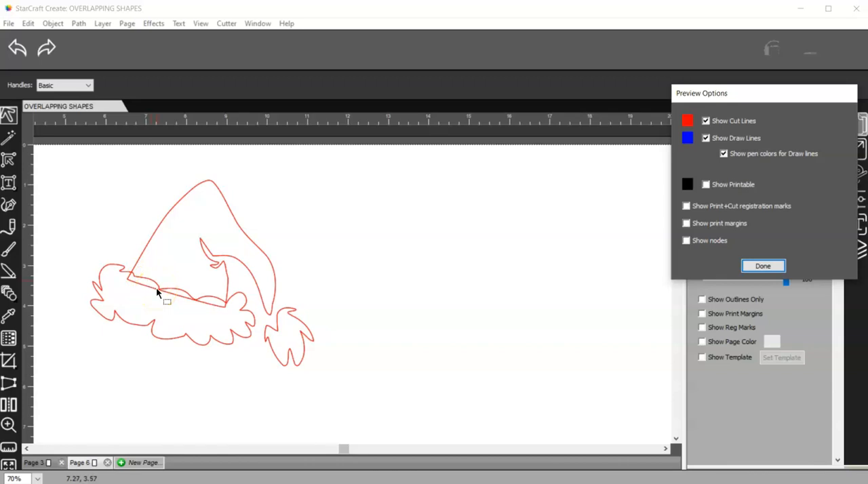
{"action": "left_click", "coordinate": [763, 267]}
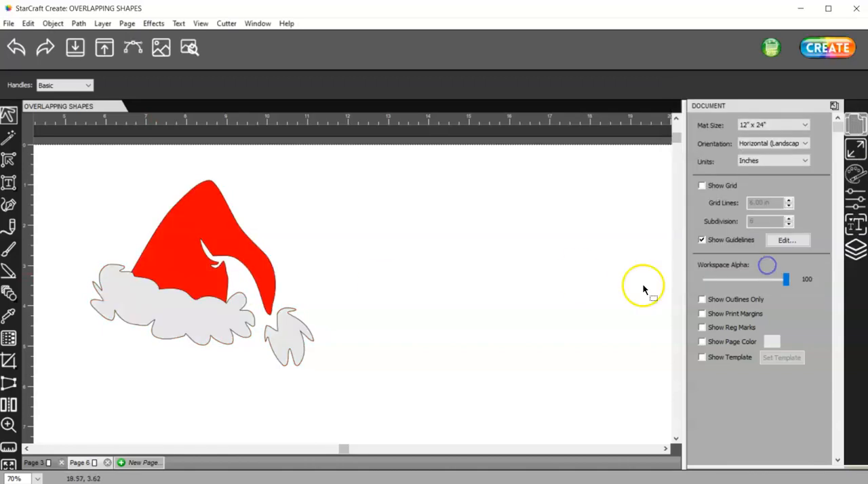
{"action": "left_click", "coordinate": [856, 250]}
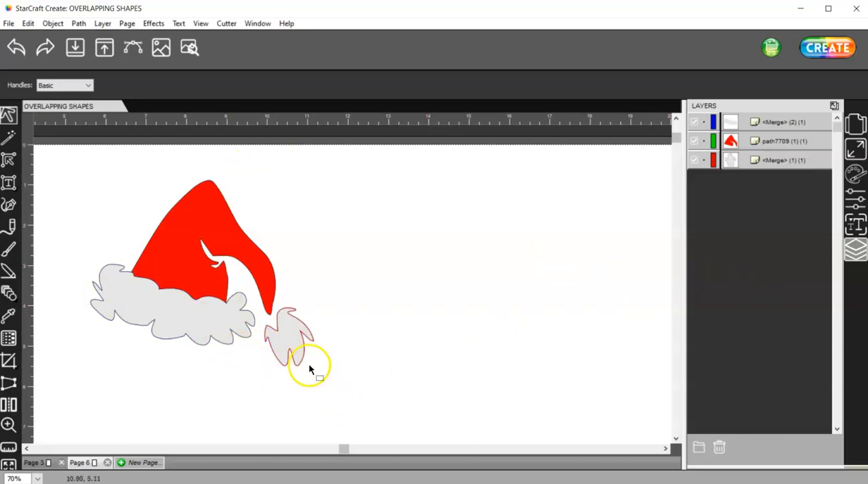
Step: Merge the hat's white brim and white pompom into one shape
{"action": "left_click", "coordinate": [292, 339]}
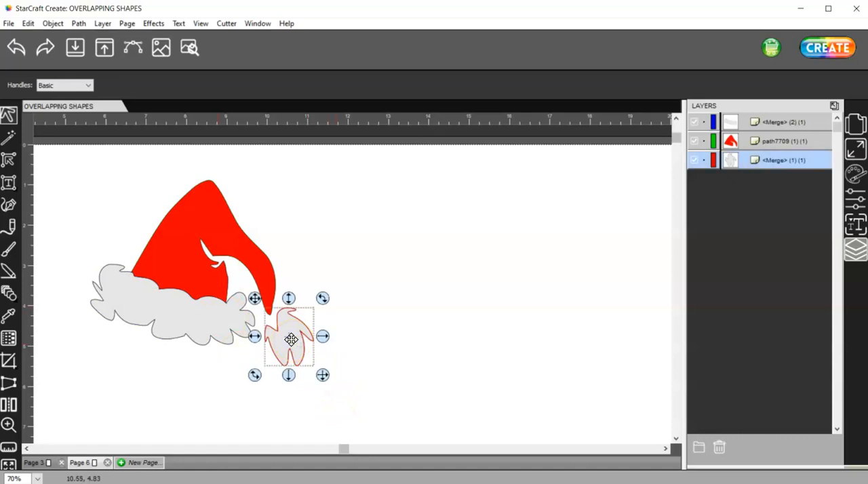
{"action": "left_click", "coordinate": [208, 326], "text": "shift"}
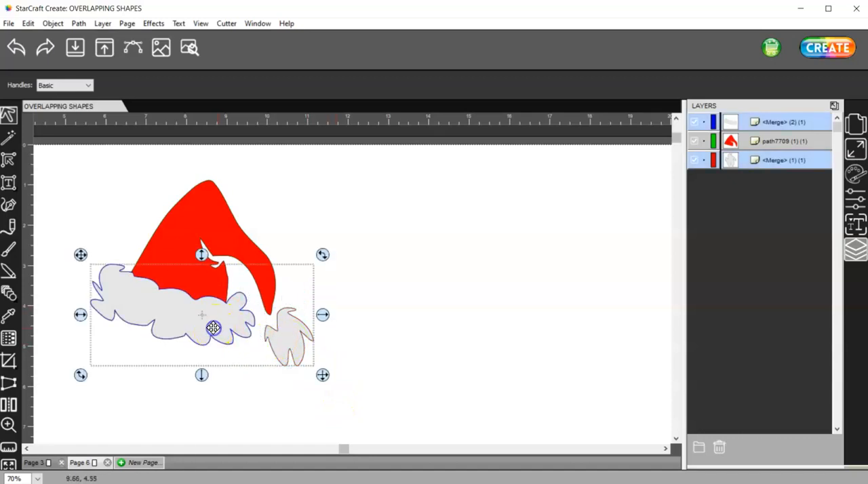
{"action": "left_click", "coordinate": [50, 24]}
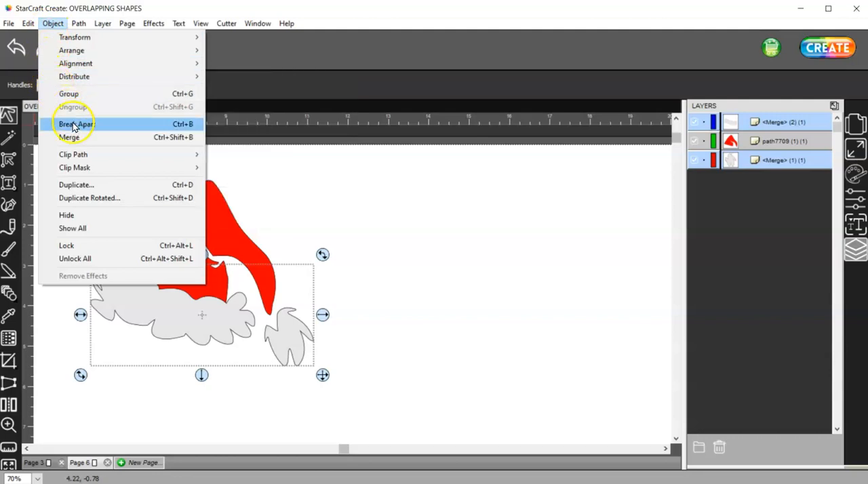
{"action": "left_click", "coordinate": [102, 140]}
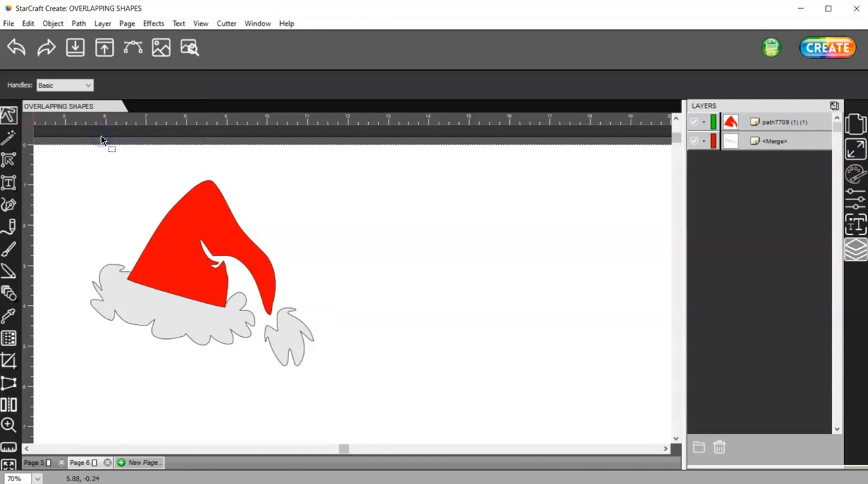
Step: Move the red hat layer beneath the merged white brim and pompom layer
{"action": "left_click", "coordinate": [199, 272]}
{"action": "left_click", "coordinate": [783, 125]}
{"action": "left_click_drag", "start_coordinate": [786, 125], "coordinate": [727, 153]}
{"action": "left_click", "coordinate": [724, 150]}
{"action": "left_click", "coordinate": [430, 302]}
{"action": "left_click", "coordinate": [289, 337]}
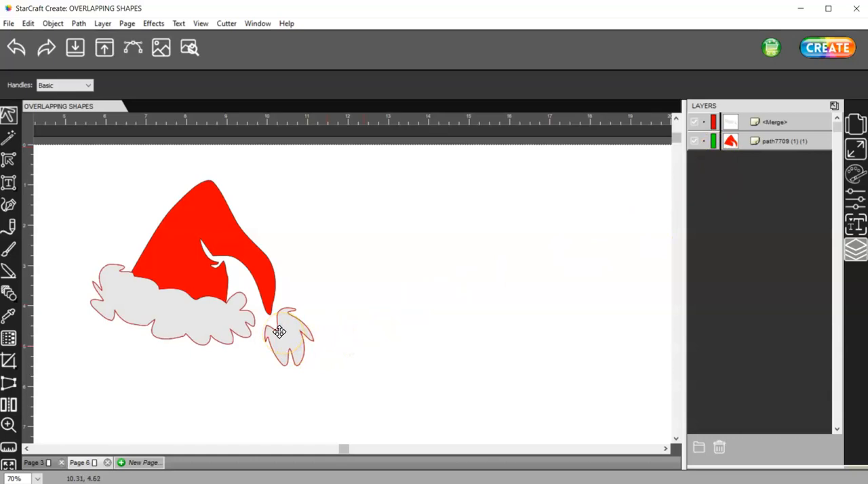
{"action": "left_click", "coordinate": [282, 342]}
{"action": "left_click", "coordinate": [305, 343]}
{"action": "left_click", "coordinate": [284, 342]}
{"action": "left_click", "coordinate": [195, 330]}
{"action": "left_click", "coordinate": [290, 353]}
{"action": "left_click", "coordinate": [270, 348]}
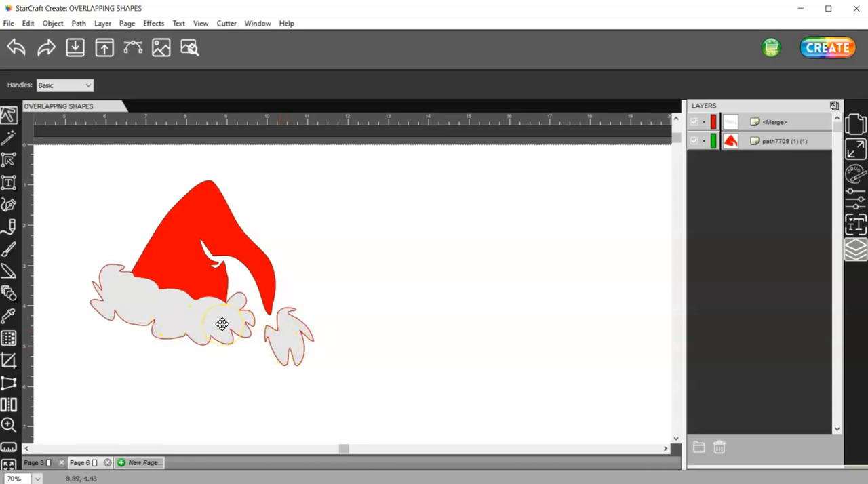
Step: Place a spare copy of the whole hat to its right, and paste another copy of the original hat in place
{"action": "left_click_drag", "start_coordinate": [344, 386], "coordinate": [63, 141]}
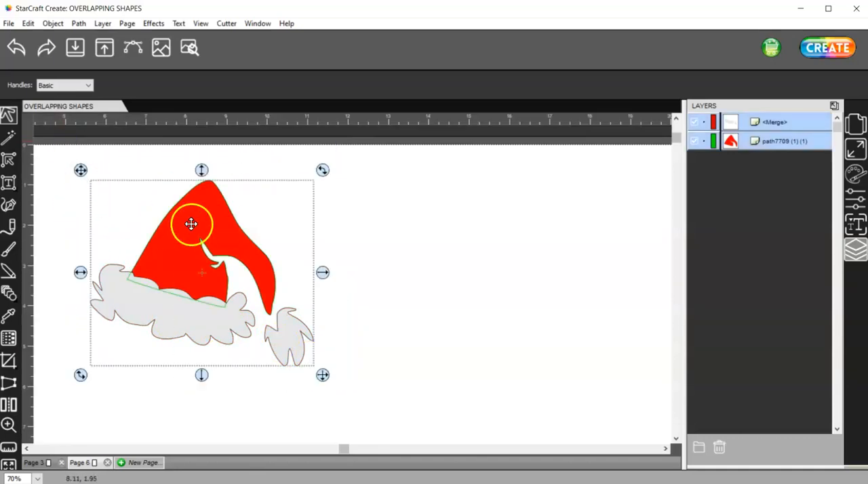
{"action": "left_click_drag", "start_coordinate": [190, 224], "coordinate": [618, 217], "text": "ctrl"}
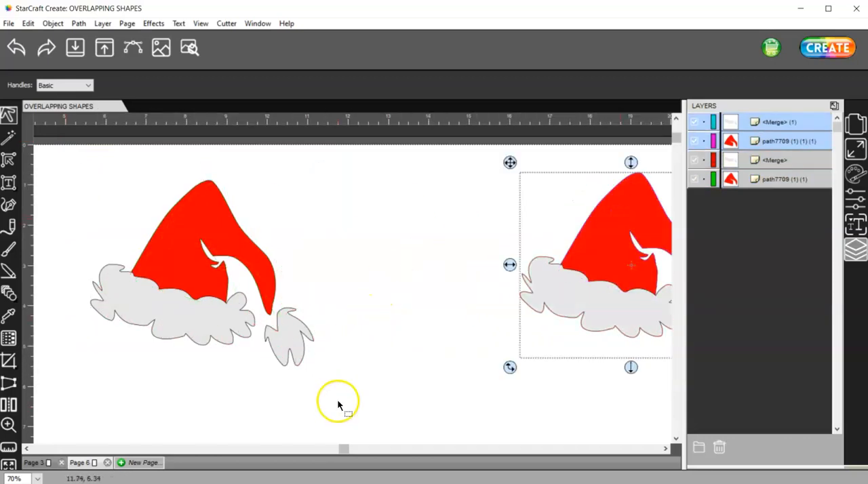
{"action": "left_click_drag", "start_coordinate": [338, 404], "coordinate": [49, 148]}
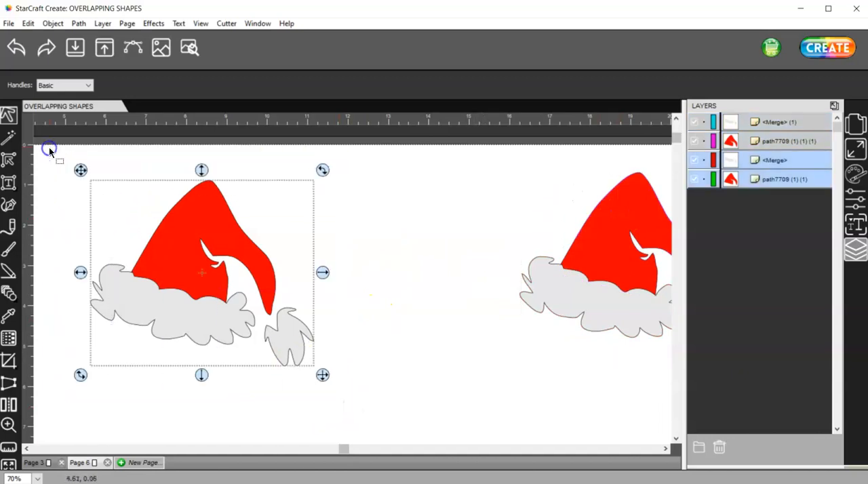
{"action": "left_click", "coordinate": [184, 232]}
{"action": "right_click", "coordinate": [187, 224]}
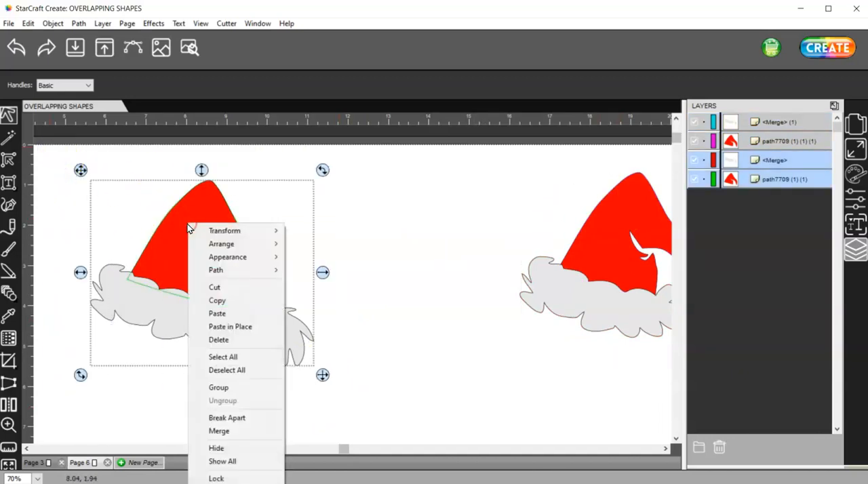
{"action": "left_click", "coordinate": [221, 301]}
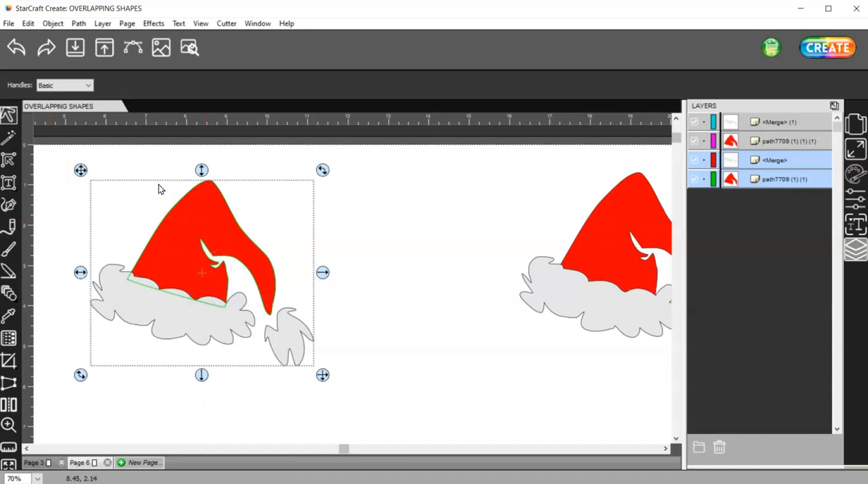
{"action": "right_click", "coordinate": [205, 232]}
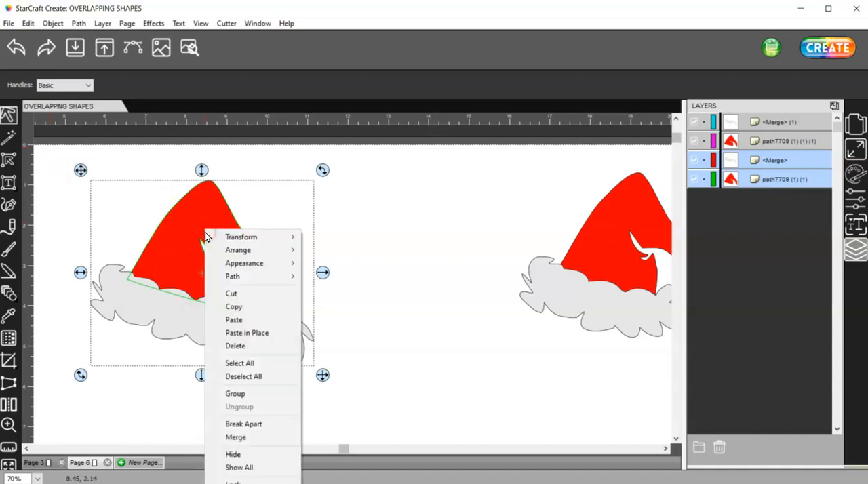
{"action": "left_click", "coordinate": [258, 333]}
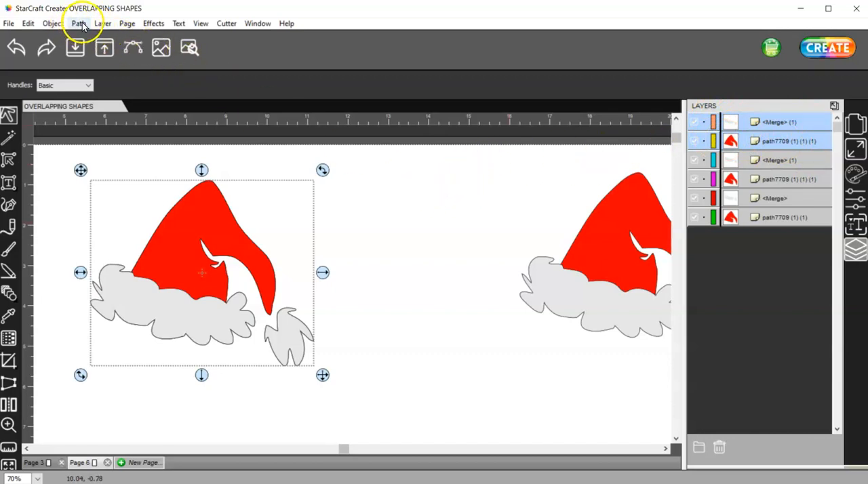
Step: Hide the original hat's two layers, the merged white shape and the red hat shape beneath the pasted copy
{"action": "left_click", "coordinate": [694, 160]}
{"action": "left_click", "coordinate": [694, 160]}
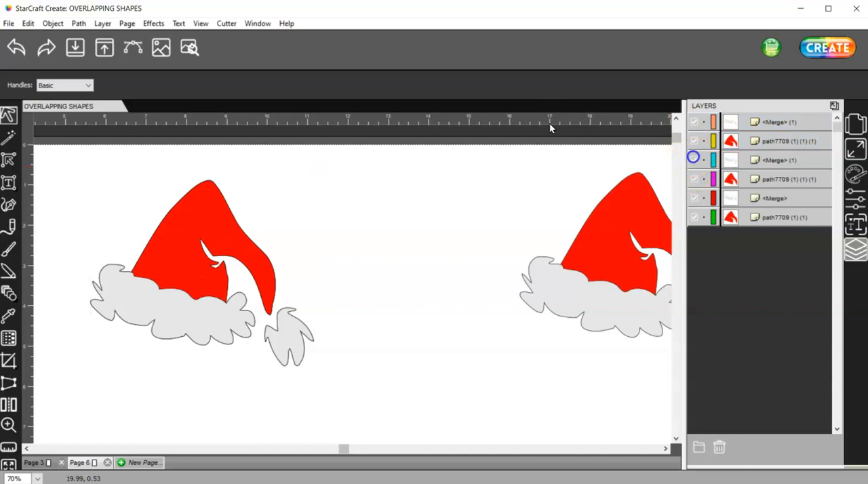
{"action": "left_click", "coordinate": [693, 198]}
{"action": "left_click", "coordinate": [694, 216]}
Step: Apply the Knockout effect with a 0.00 in gap to the pasted hat copy and delete the leftover white overlap strip
{"action": "left_click_drag", "start_coordinate": [343, 402], "coordinate": [53, 140]}
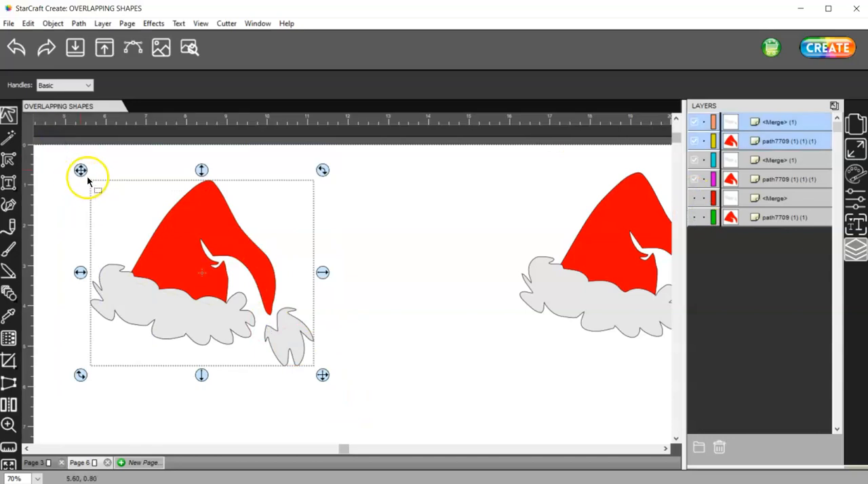
{"action": "left_click", "coordinate": [153, 24]}
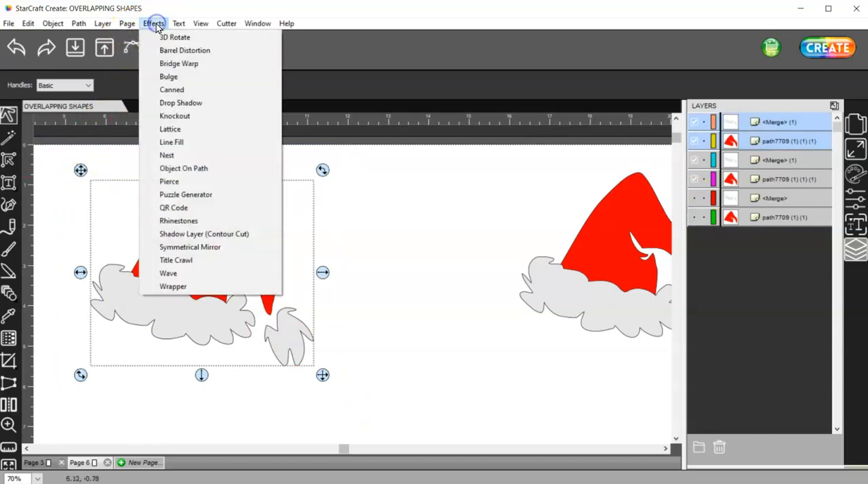
{"action": "left_click", "coordinate": [185, 117]}
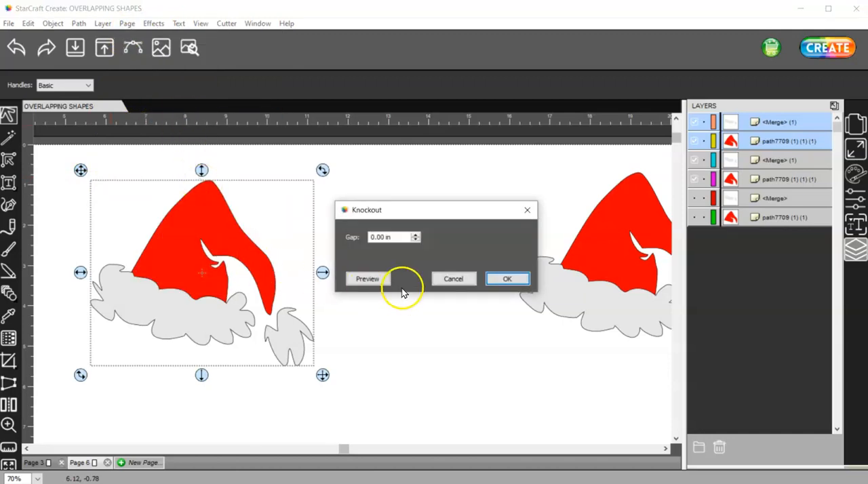
{"action": "left_click", "coordinate": [368, 278]}
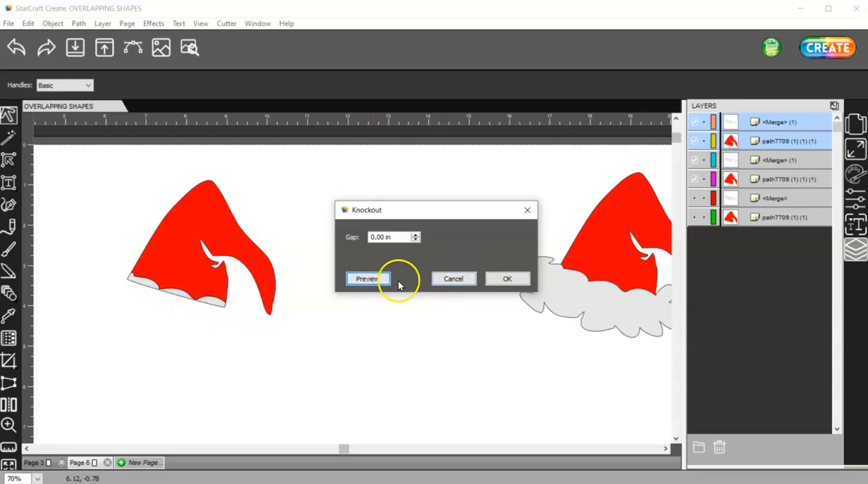
{"action": "left_click", "coordinate": [520, 280]}
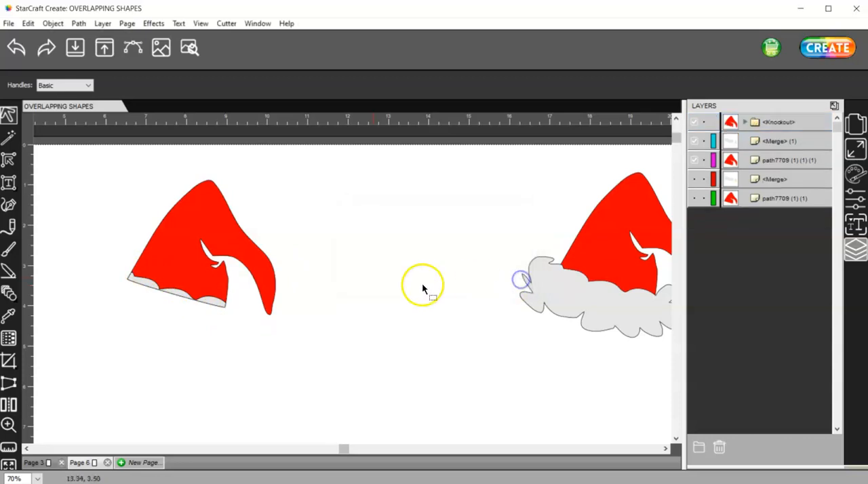
{"action": "left_click_drag", "start_coordinate": [208, 300], "coordinate": [449, 236]}
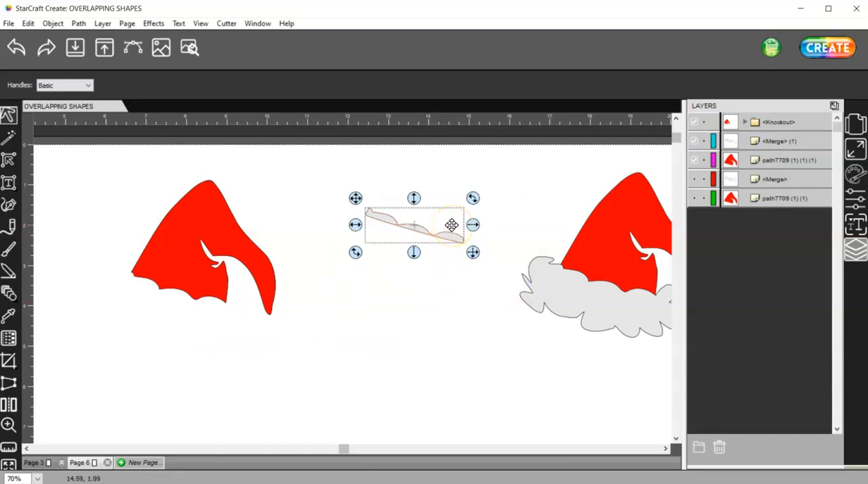
{"action": "key", "text": "Delete"}
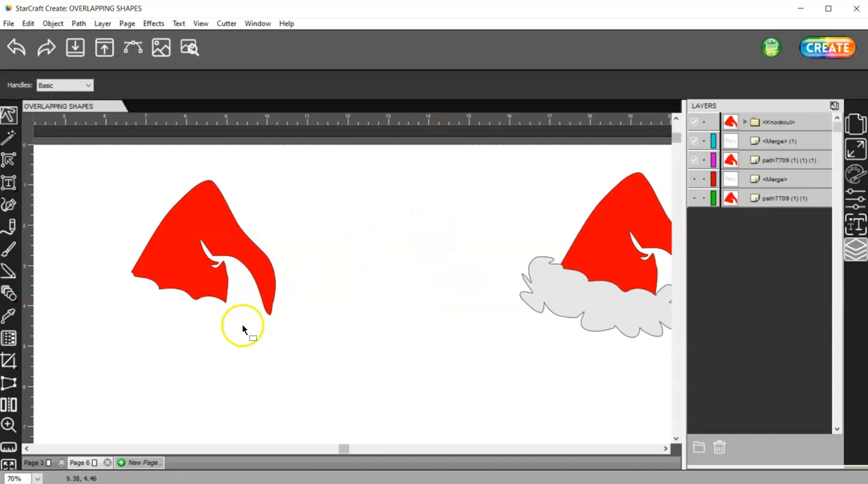
Step: Show the hidden original white brim and pompom layer again and preview the cut lines of both hats
{"action": "left_click", "coordinate": [693, 180]}
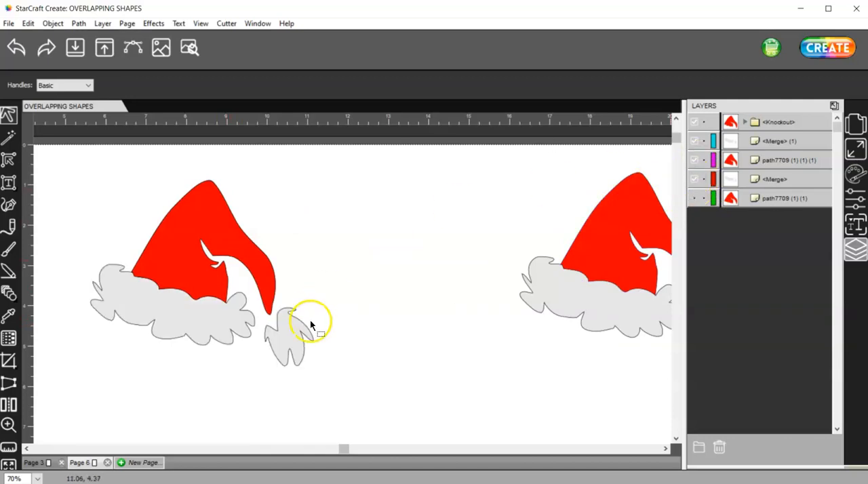
{"action": "left_click", "coordinate": [190, 48]}
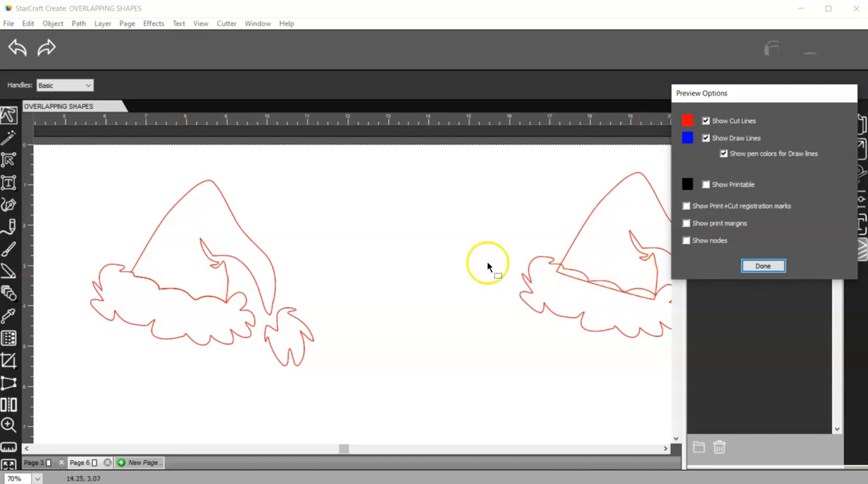
{"action": "left_click", "coordinate": [759, 268]}
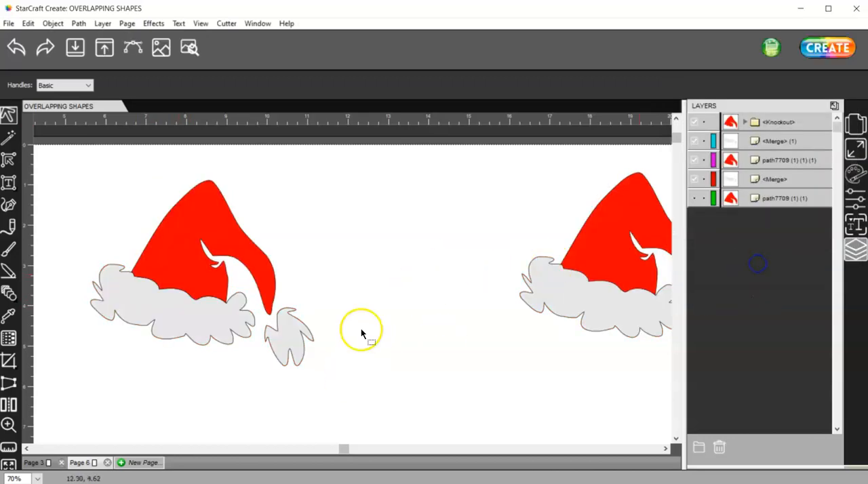
Step: Delete the knocked-out hat with its white brim and pompom, and remove the hidden original red hat layer
{"action": "left_click_drag", "start_coordinate": [349, 397], "coordinate": [54, 144]}
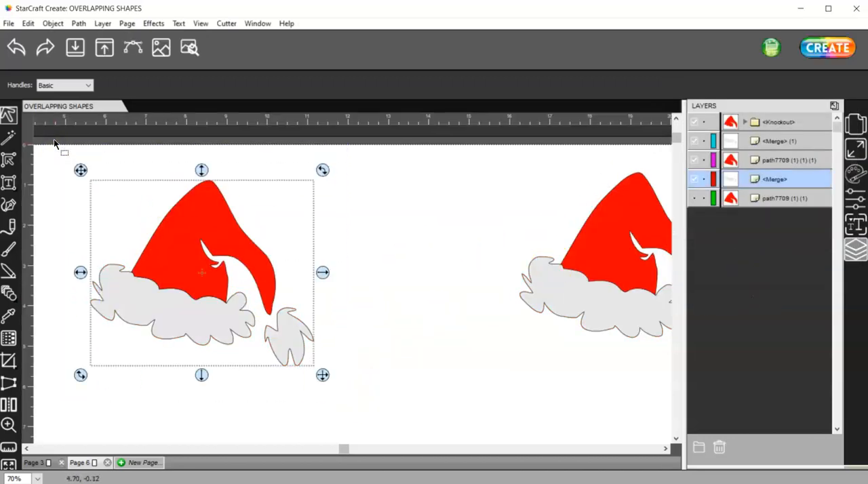
{"action": "key", "text": "Delete"}
{"action": "left_click", "coordinate": [448, 177]}
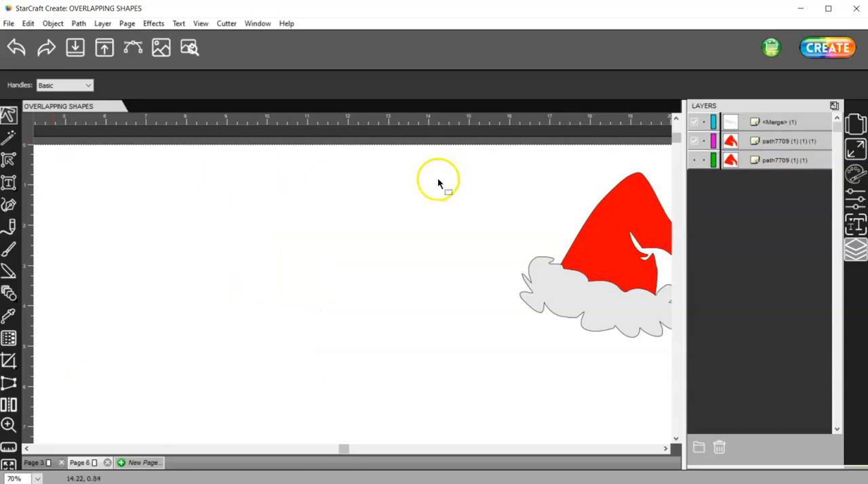
{"action": "left_click", "coordinate": [765, 161]}
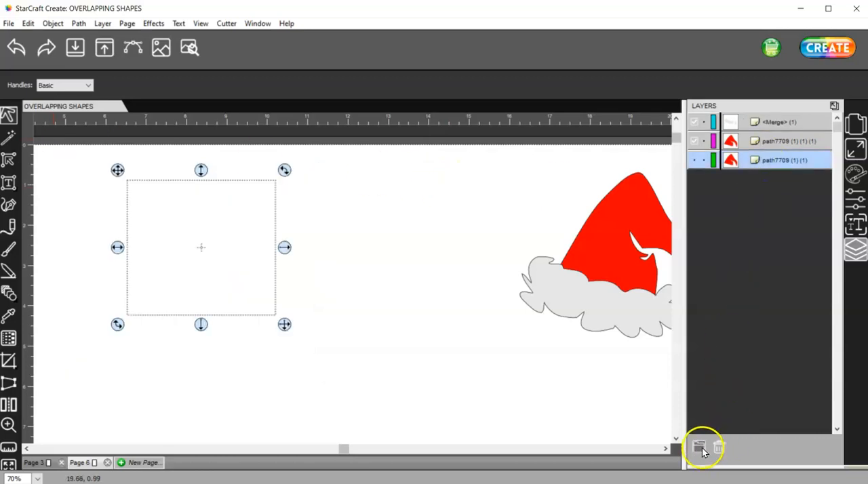
{"action": "left_click", "coordinate": [721, 448]}
Step: Place a copy of the remaining hat on the empty area to its left
{"action": "left_click", "coordinate": [476, 165]}
{"action": "left_click_drag", "start_coordinate": [478, 155], "coordinate": [805, 414]}
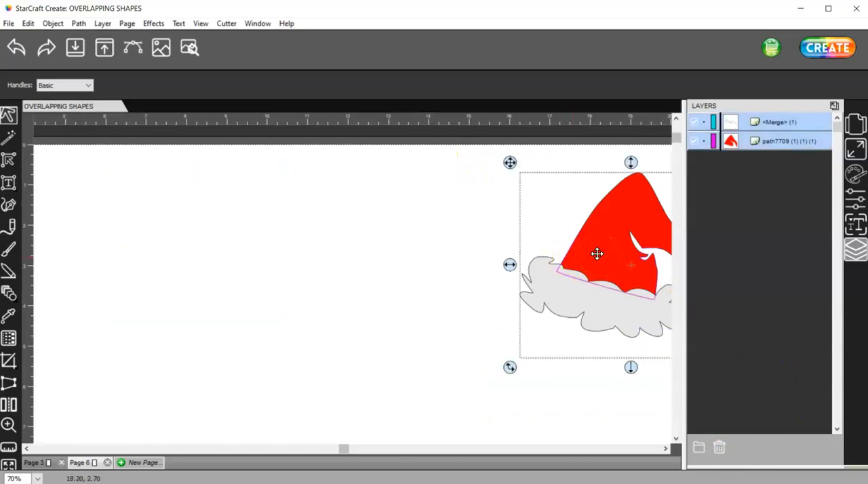
{"action": "left_click_drag", "start_coordinate": [597, 254], "coordinate": [151, 255]}
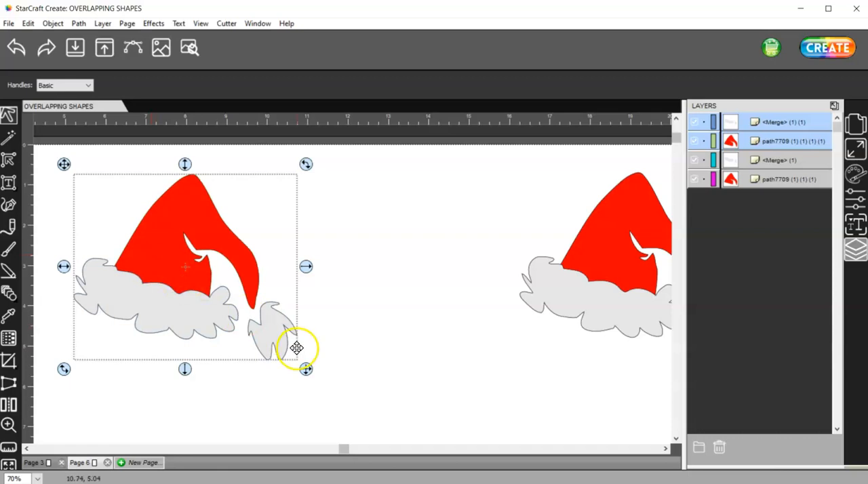
Step: Copy the left hat's red shape together with its white brim and pompom, and paste the duplicate in place
{"action": "left_click", "coordinate": [344, 349]}
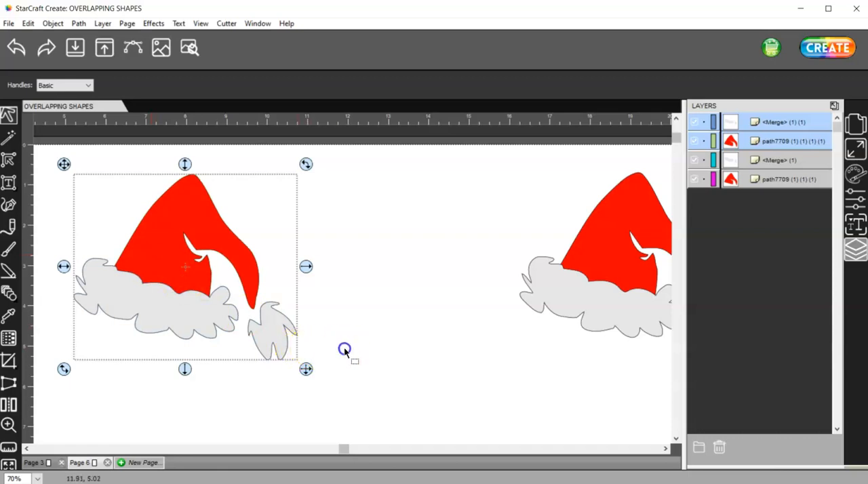
{"action": "left_click", "coordinate": [274, 346]}
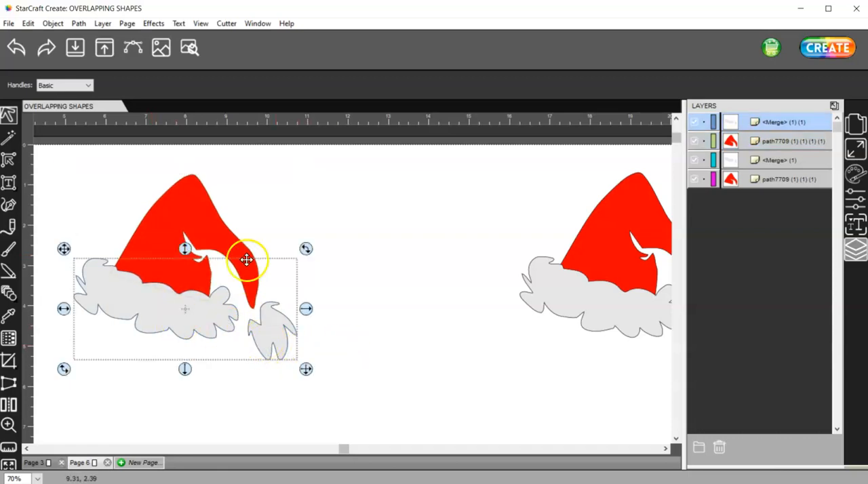
{"action": "left_click", "coordinate": [197, 208]}
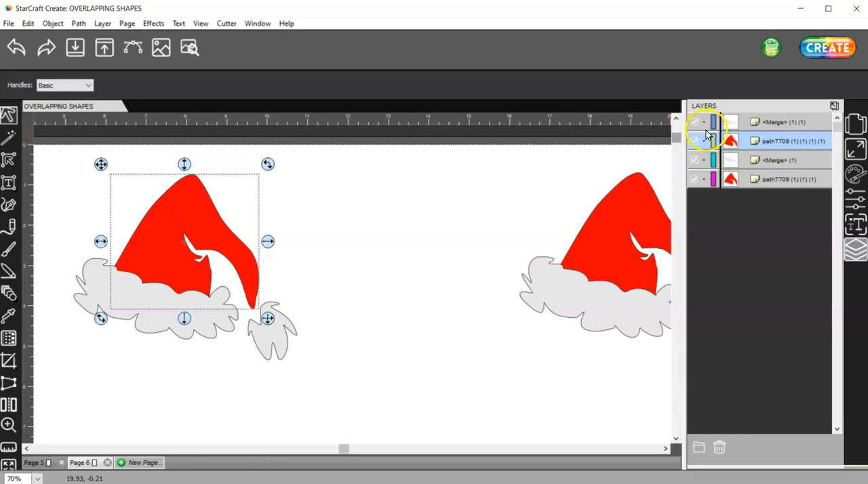
{"action": "left_click", "coordinate": [781, 122]}
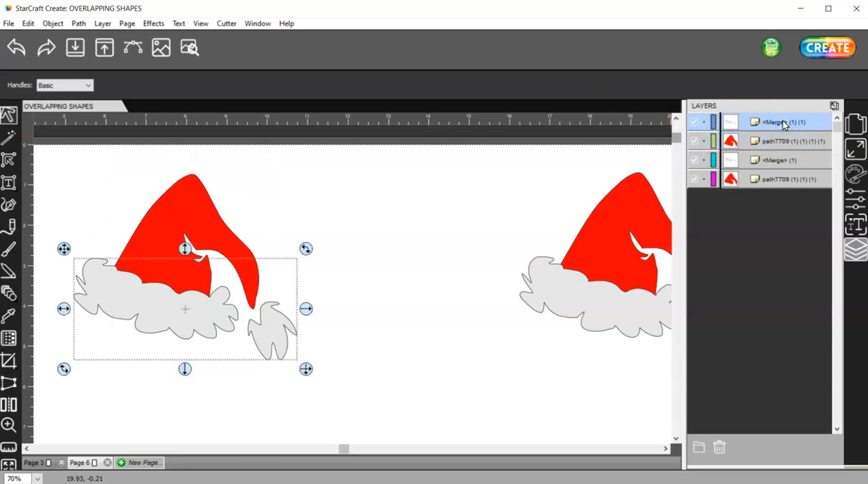
{"action": "left_click_drag", "start_coordinate": [331, 391], "coordinate": [51, 129]}
{"action": "right_click", "coordinate": [166, 212]}
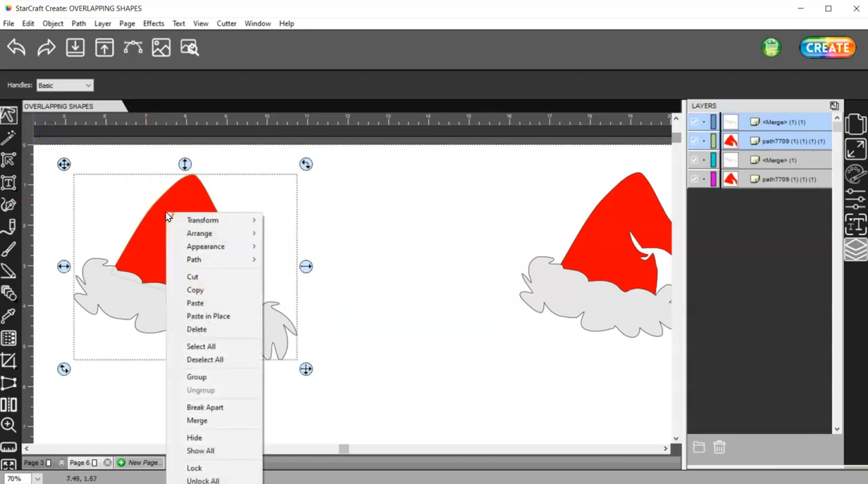
{"action": "left_click", "coordinate": [195, 290]}
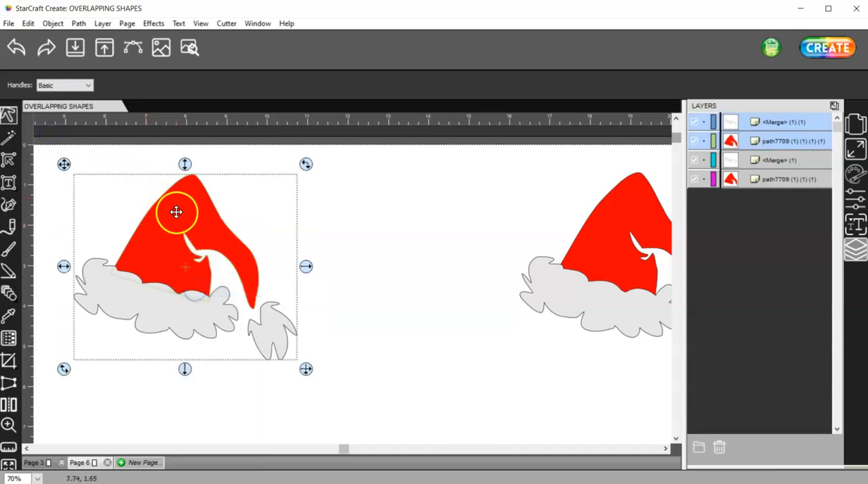
{"action": "right_click", "coordinate": [176, 212]}
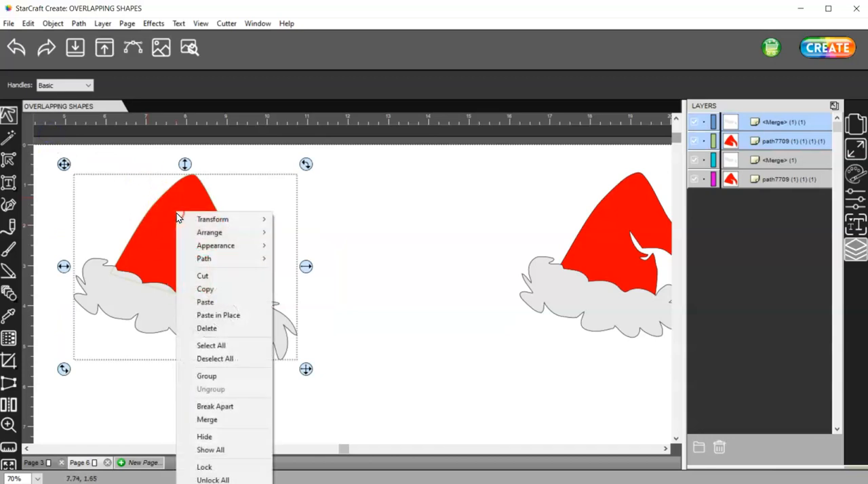
{"action": "left_click", "coordinate": [211, 316]}
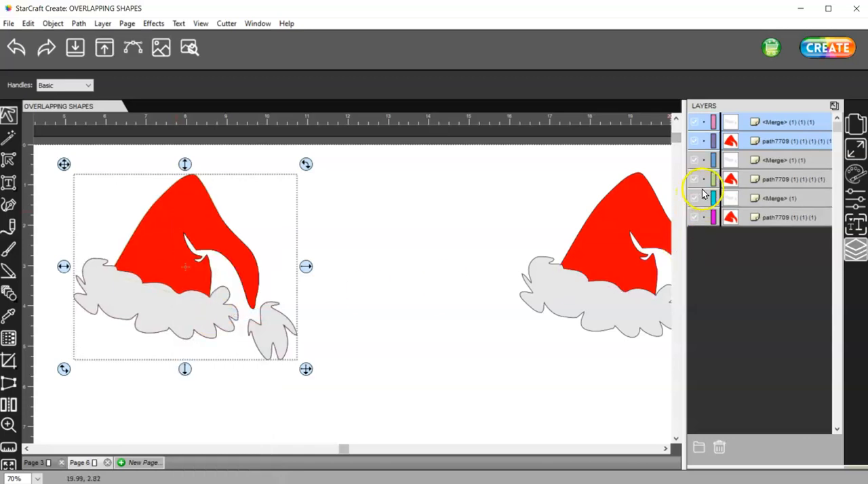
Step: Hide the original brim-and-pompom layer and the original red hat layer beneath the pasted copy
{"action": "left_click", "coordinate": [775, 158]}
{"action": "left_click", "coordinate": [690, 156]}
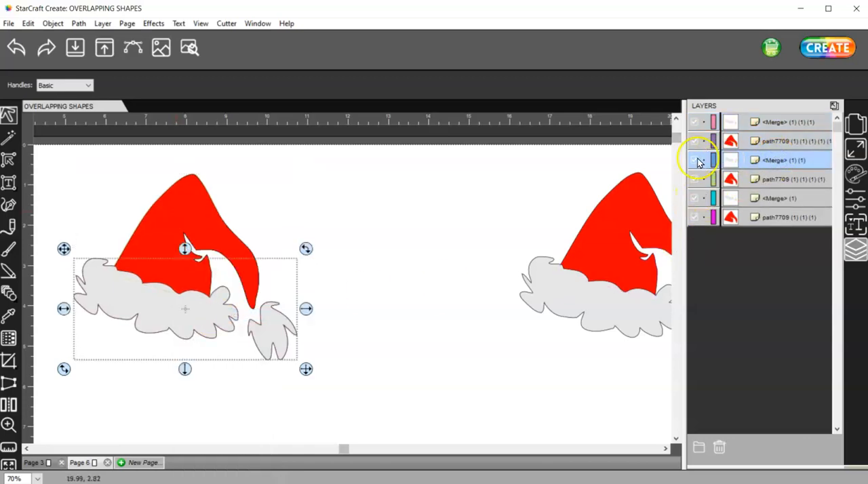
{"action": "left_click", "coordinate": [786, 179]}
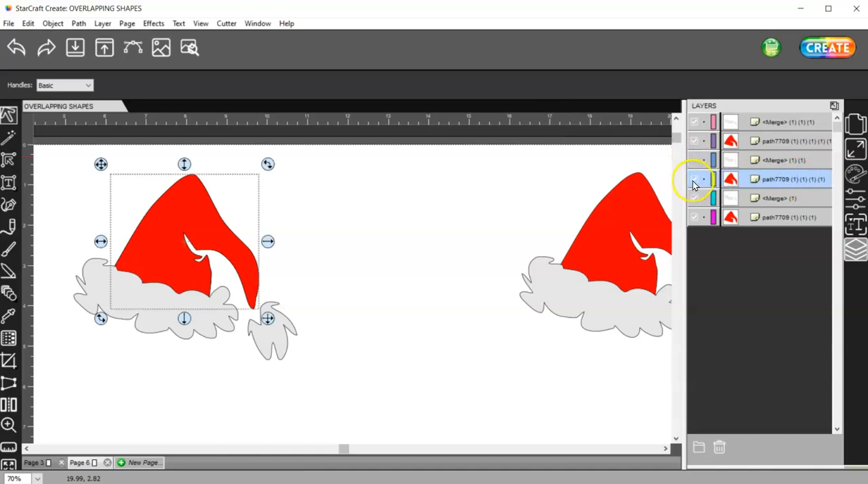
{"action": "left_click", "coordinate": [693, 184]}
Step: Subtract the white brim and pompom from the red shape of the pasted hat using Back Minus Front
{"action": "left_click_drag", "start_coordinate": [340, 410], "coordinate": [43, 141]}
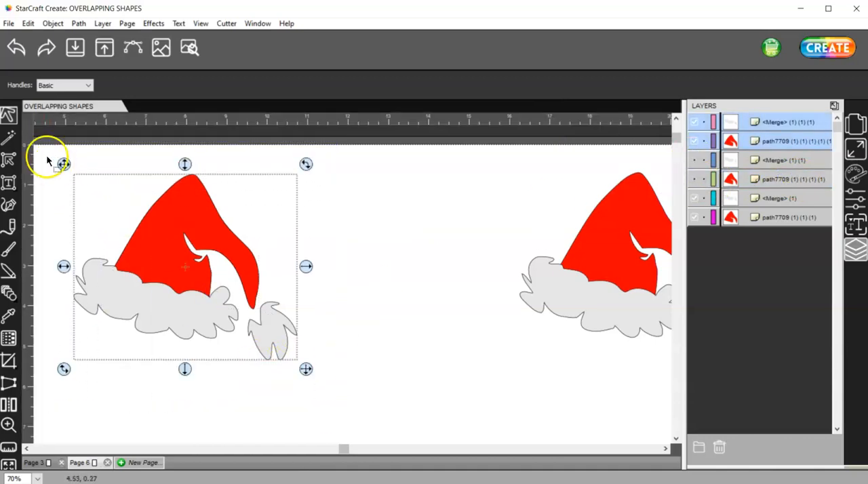
{"action": "left_click", "coordinate": [78, 23]}
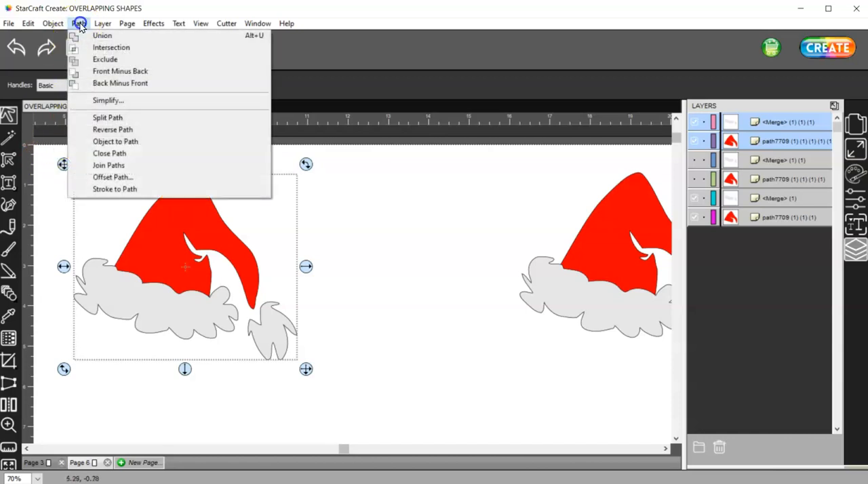
{"action": "left_click", "coordinate": [97, 83]}
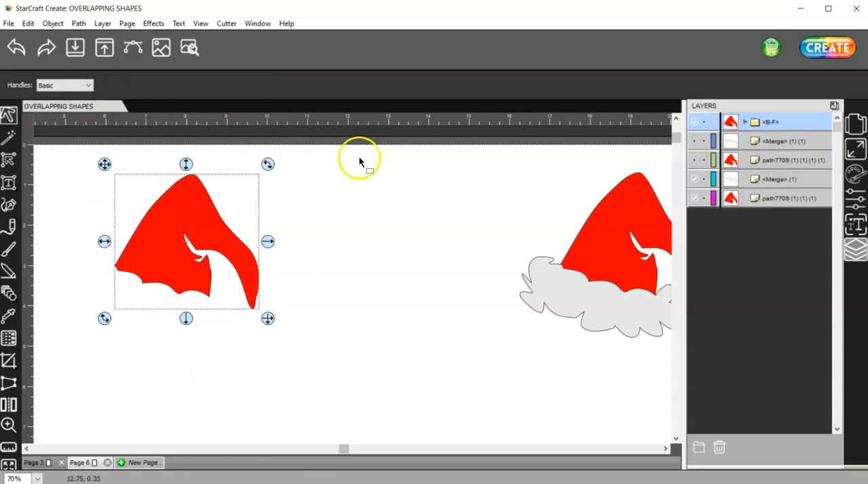
Step: Show the left hat's hidden white brim and pompom layer and preview the cut lines beside the unmodified hat
{"action": "left_click", "coordinate": [693, 141]}
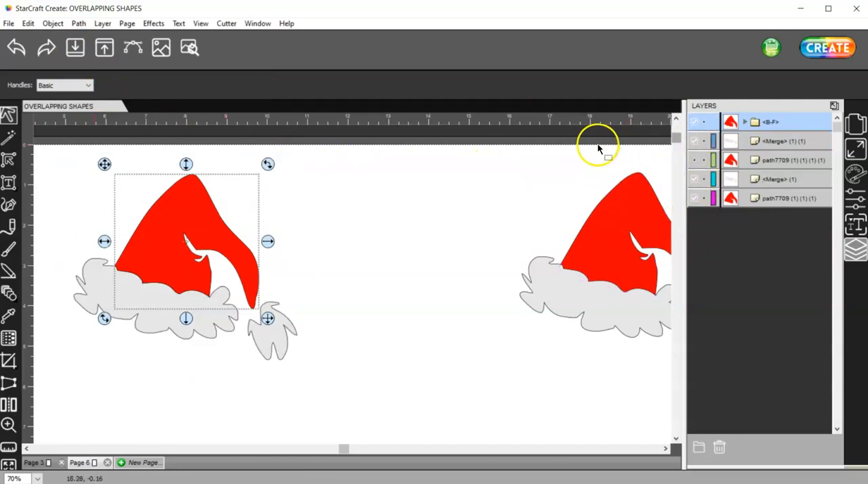
{"action": "left_click", "coordinate": [191, 49]}
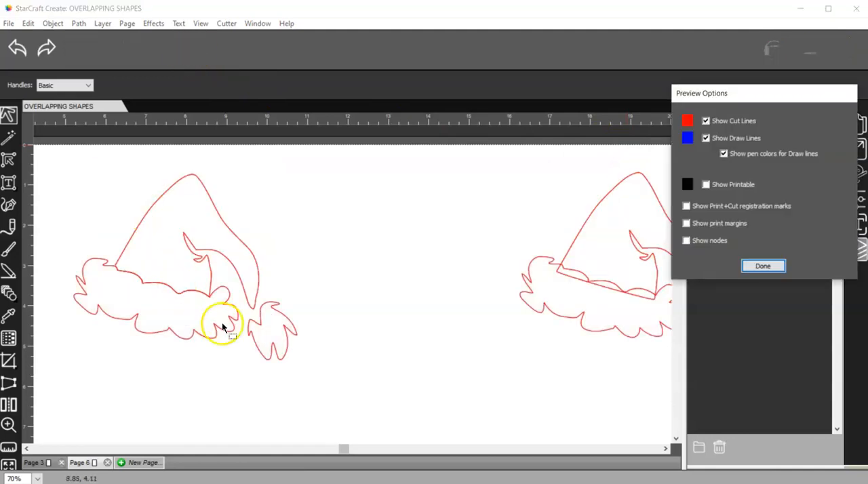